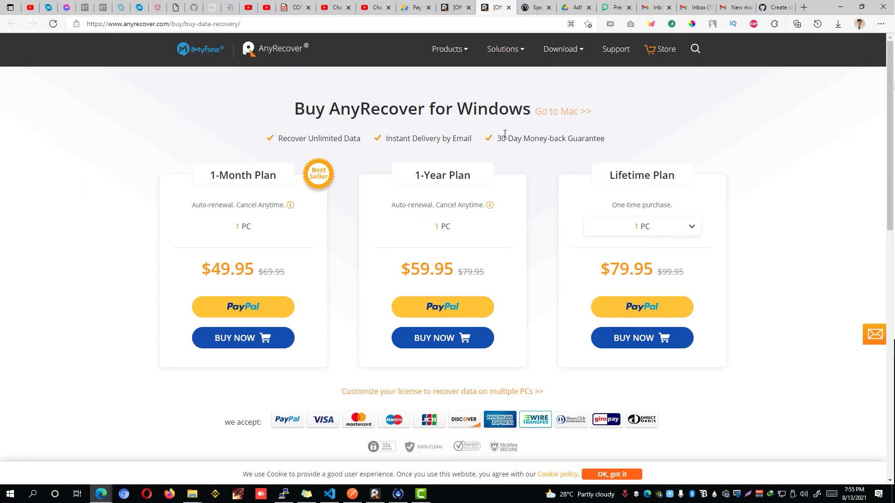
Scroll to 'What Customers Often Ask' and expand FAQ question 4 about claiming a refund.
scroll(877, 261, "down", 10)
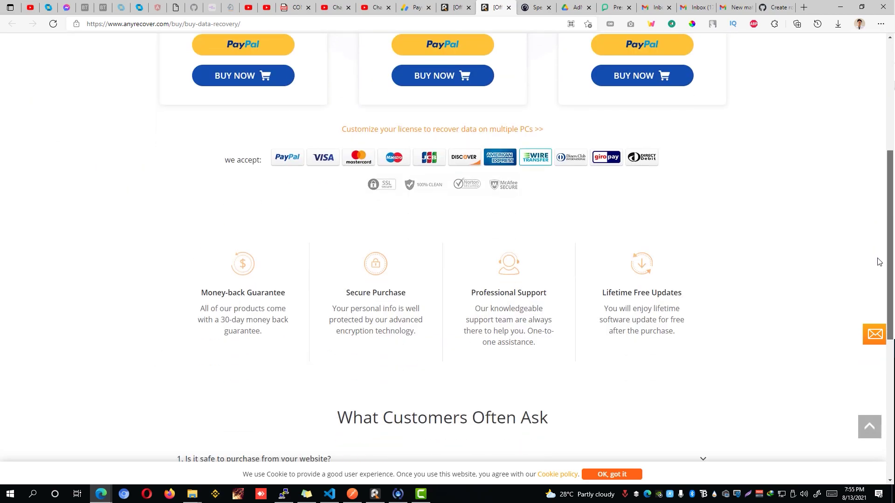
scroll(853, 375, "down", 1)
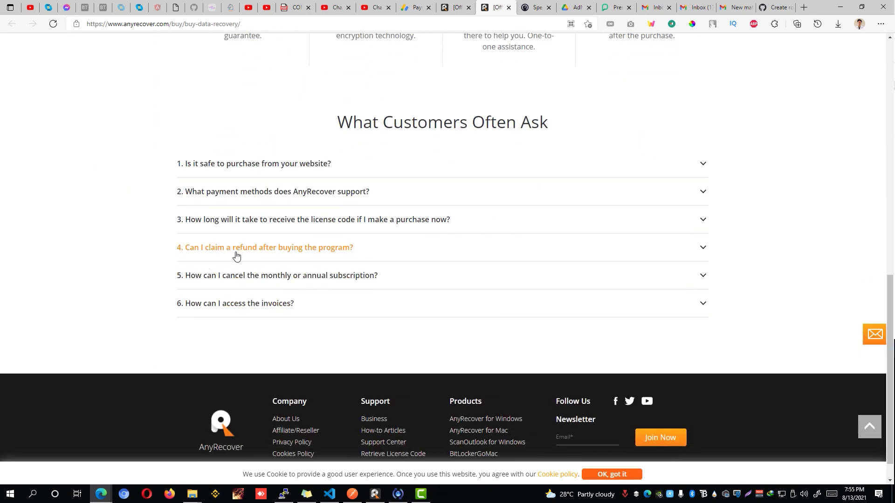
left_click(300, 254)
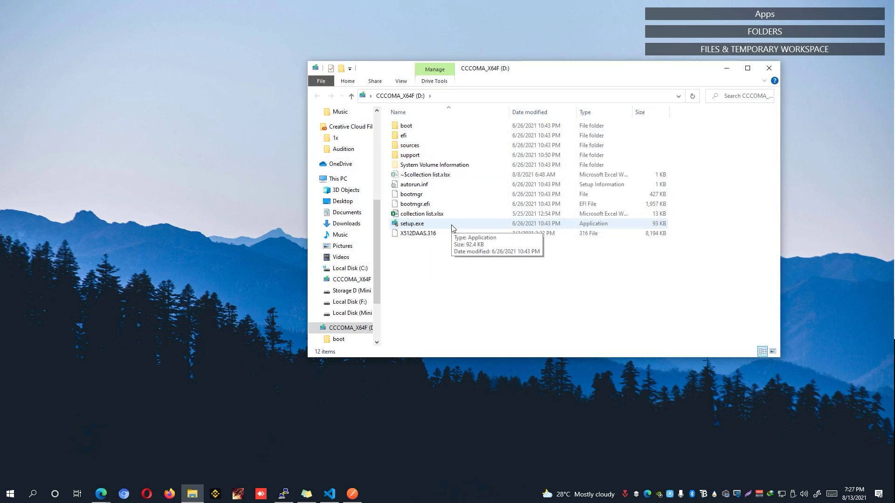
Quick-format flash drive CCCOMA_X64F (D:), confirm only System Volume Information remains, then reveal the desktop.
right_click(334, 180)
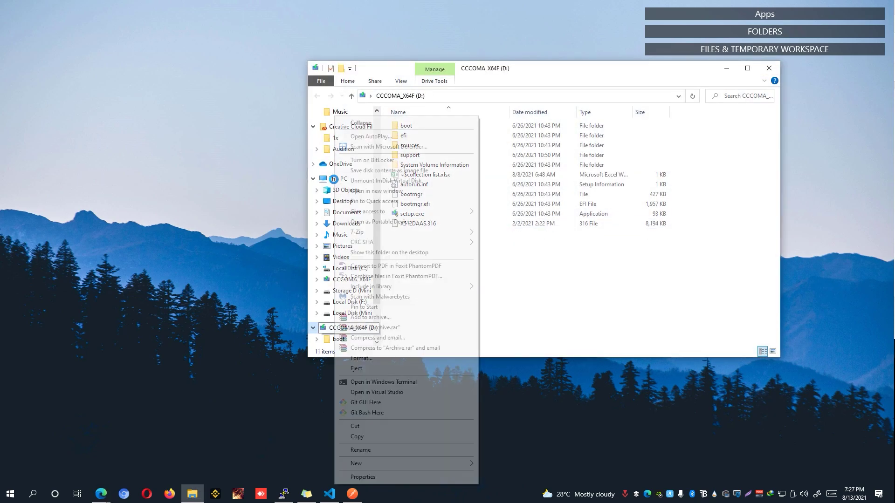
right_click(323, 329)
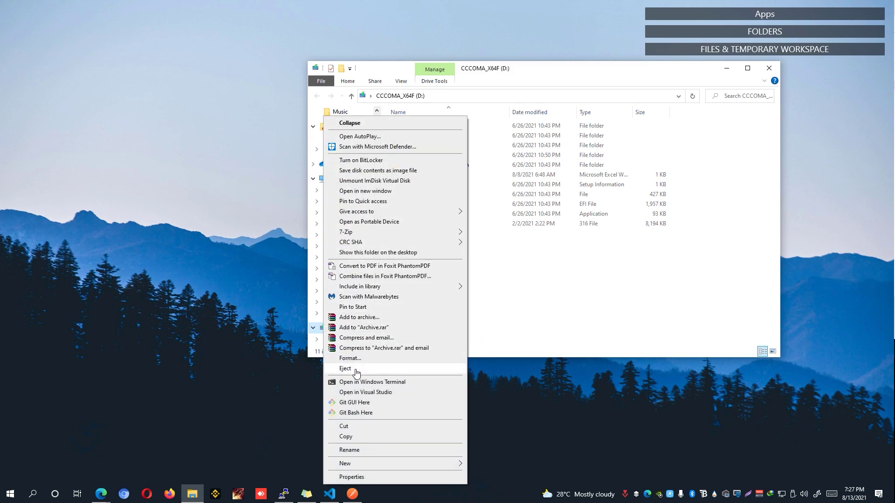
left_click(352, 358)
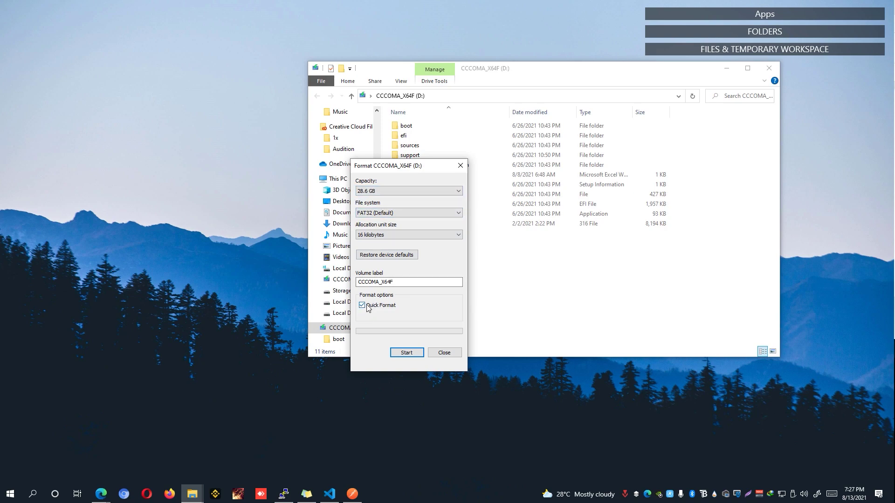
left_click(406, 352)
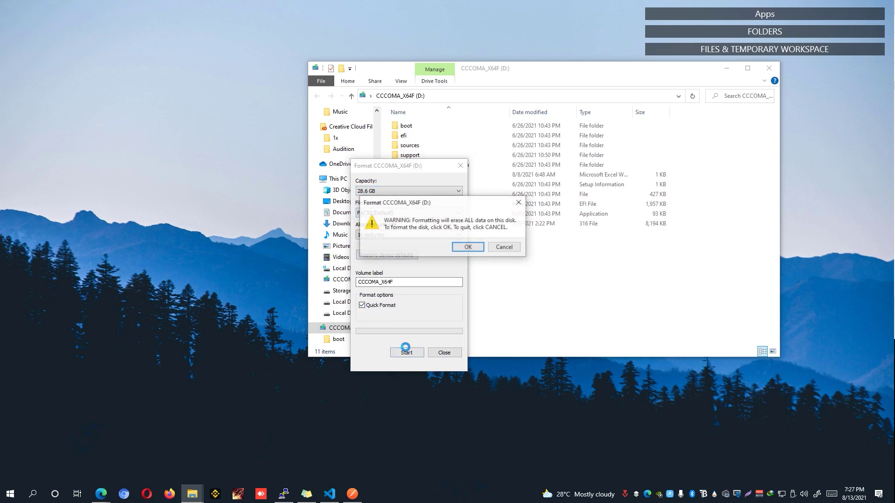
left_click(465, 250)
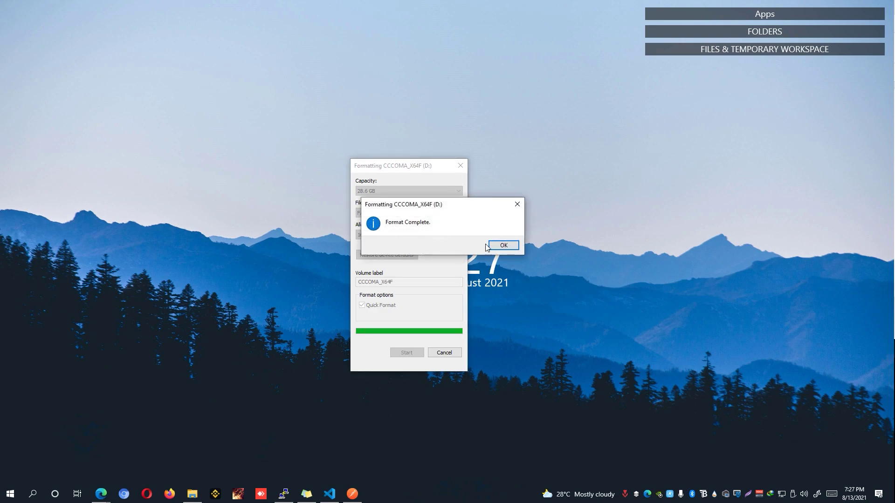
left_click(492, 246)
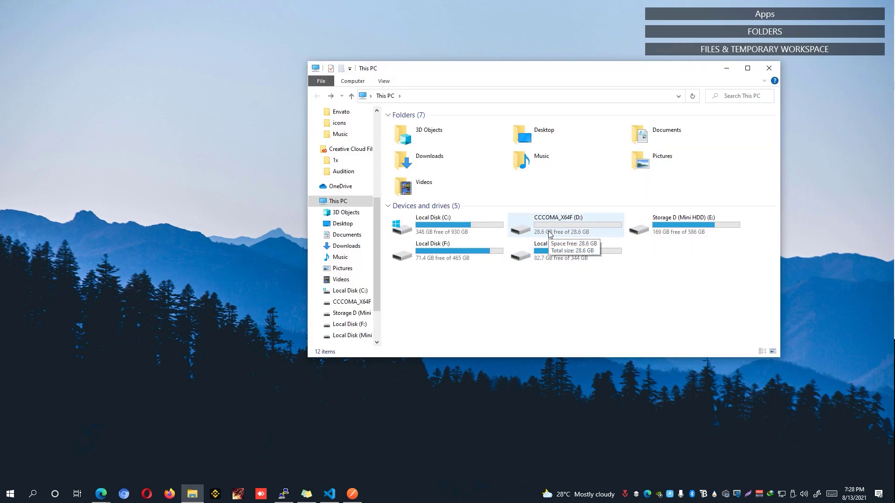
double_click(550, 235)
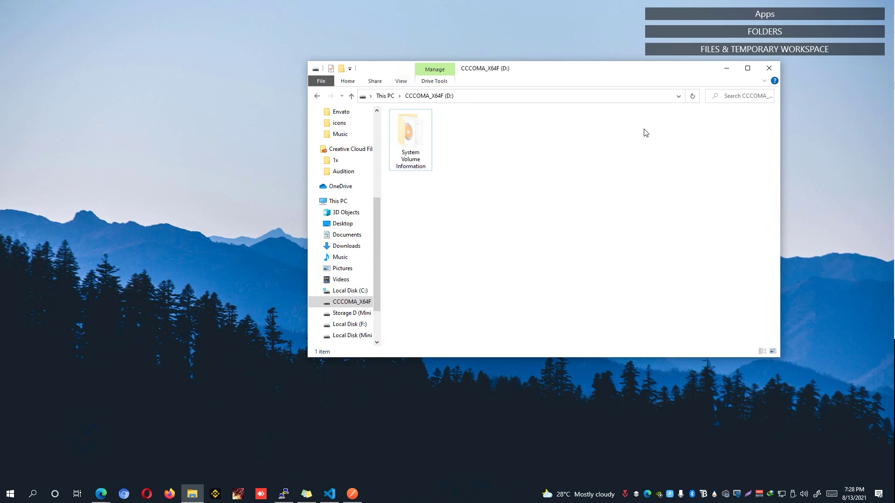
left_click(727, 68)
Launch AnyRecover via Windows search for 'any' and scan CCCOMA_X64F (D:), finding 57220 files.
key("super")
type("any")
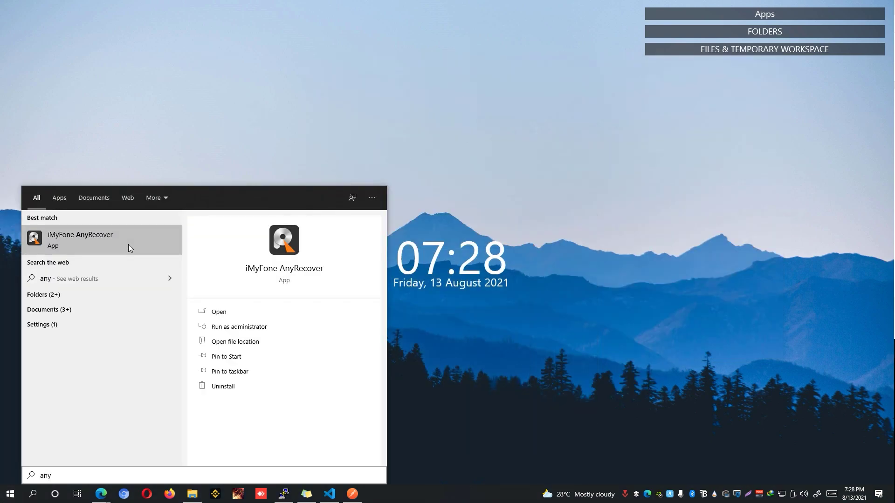
left_click(129, 245)
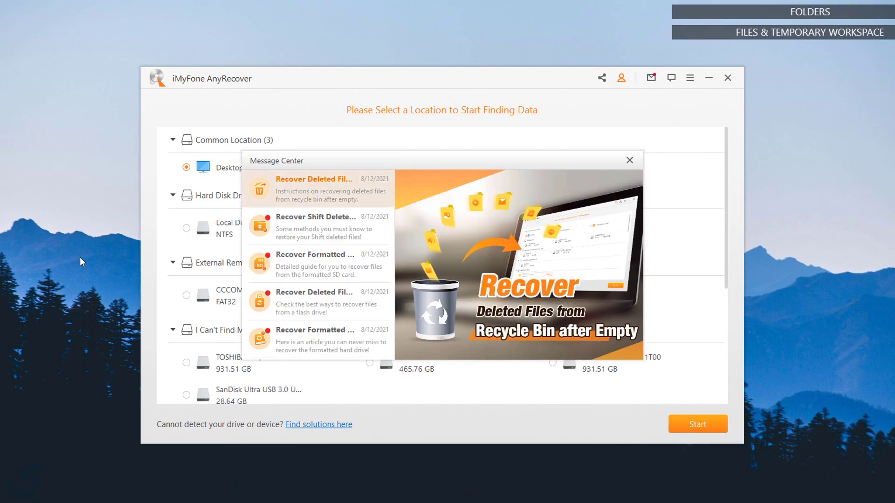
key("Escape")
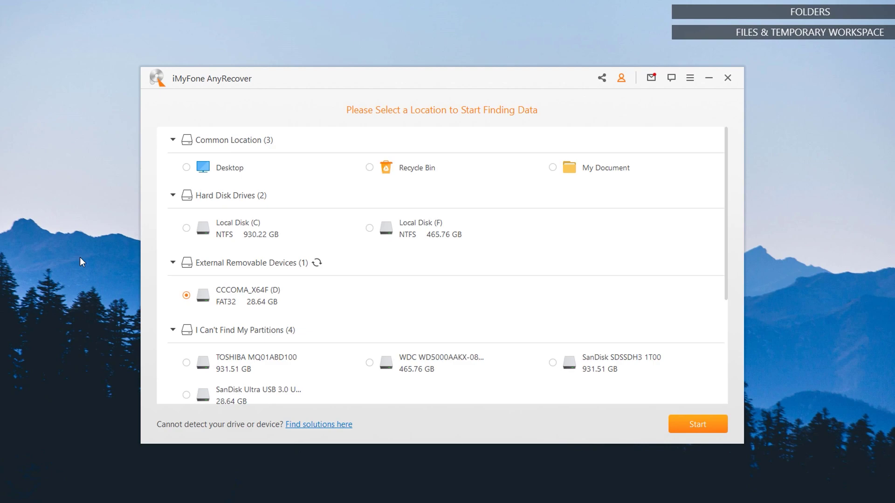
key("Return")
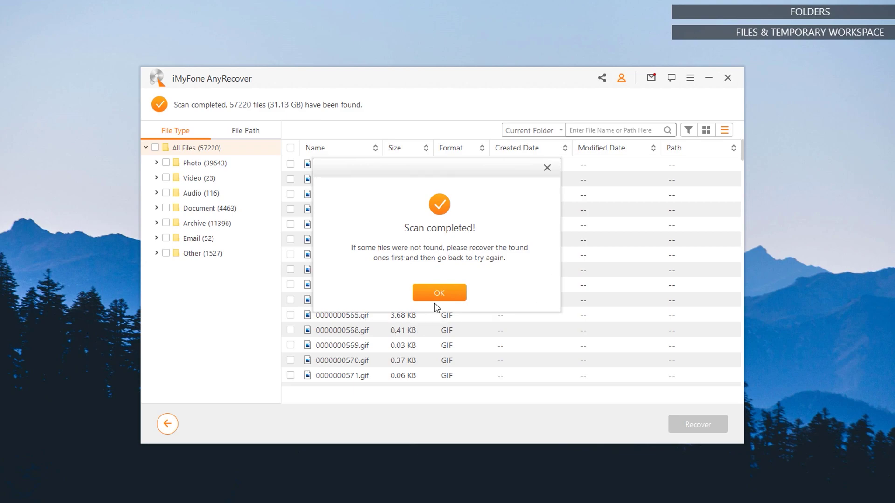
Sort the found documents by size, largest first, then switch to the Video category.
left_click(452, 293)
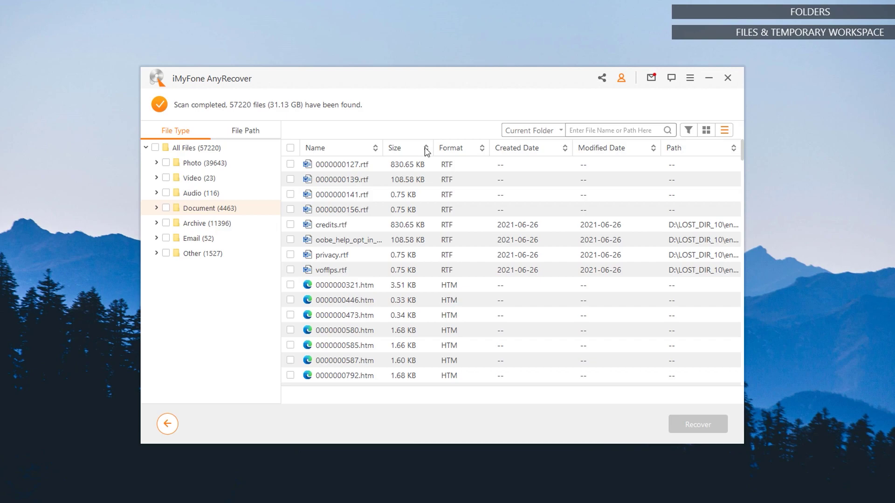
left_click(426, 148)
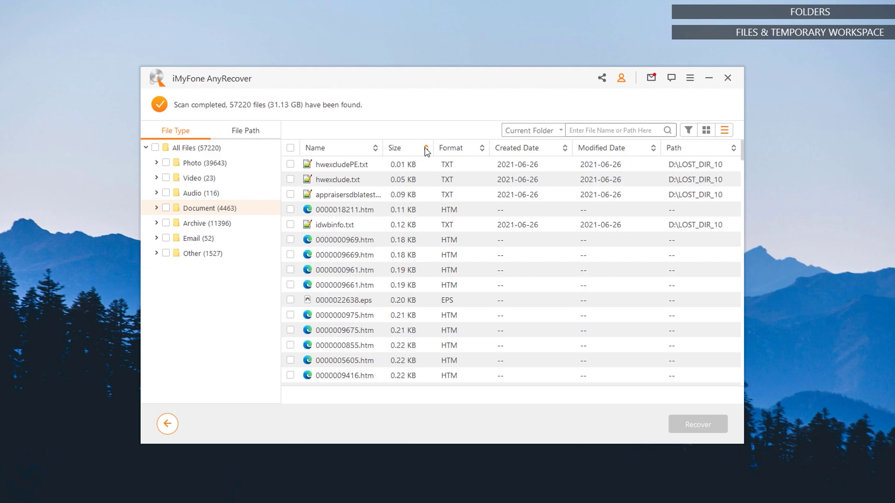
left_click(426, 149)
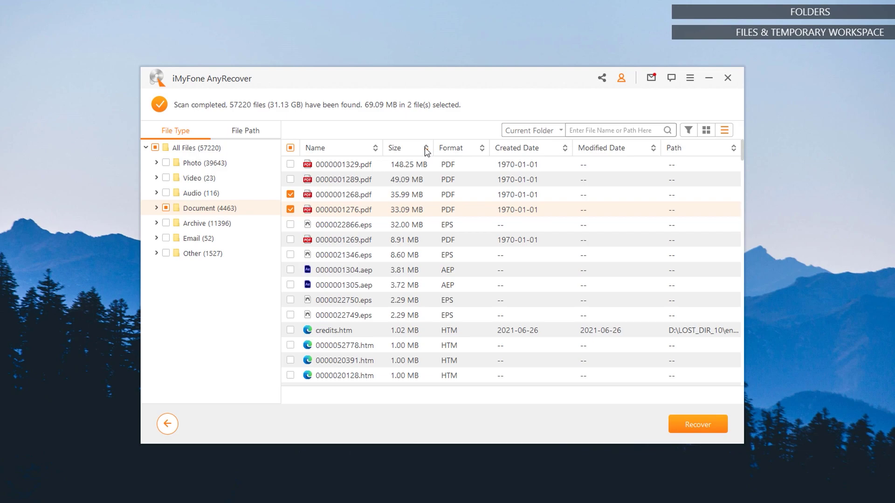
scroll(425, 151, "down", 1)
scroll(426, 151, "up", 1)
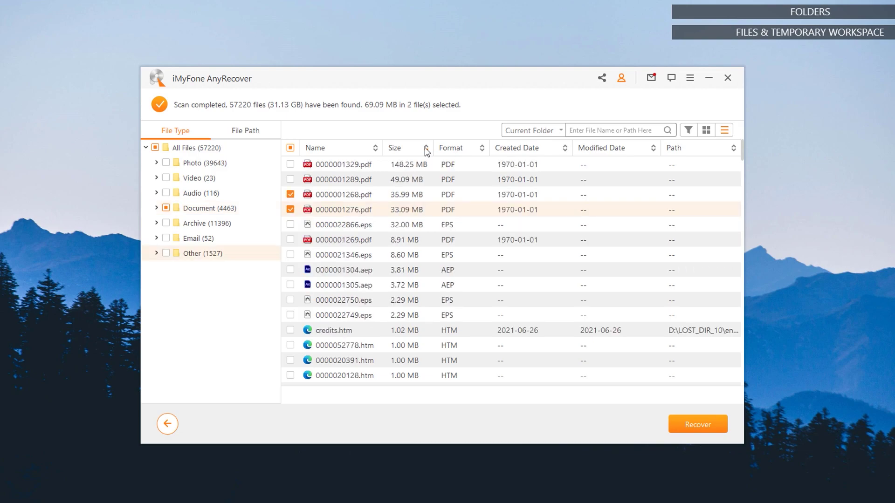
left_click(198, 178)
Mark credits.rtf in the Document results and recover it to the Desktop.
left_click(192, 208)
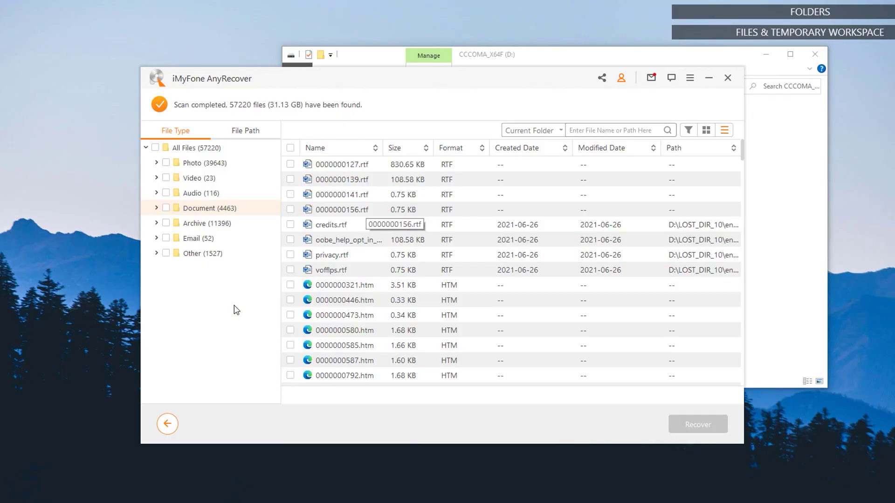
key("space")
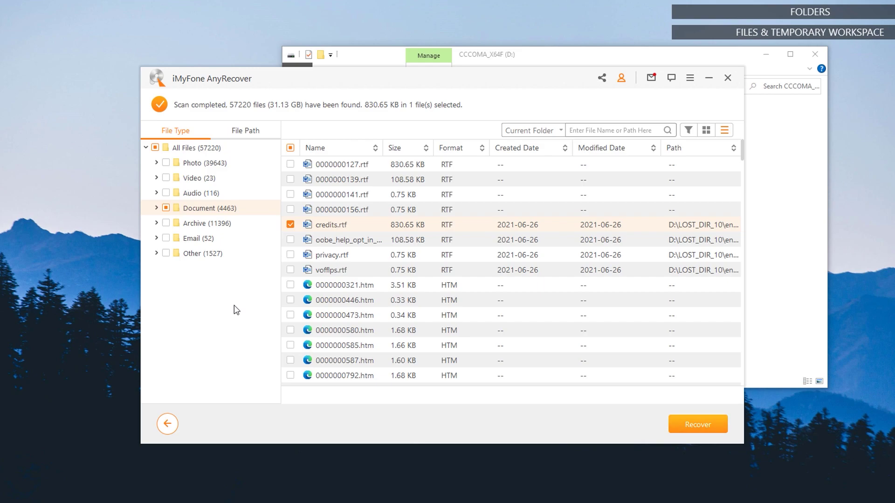
key("Return")
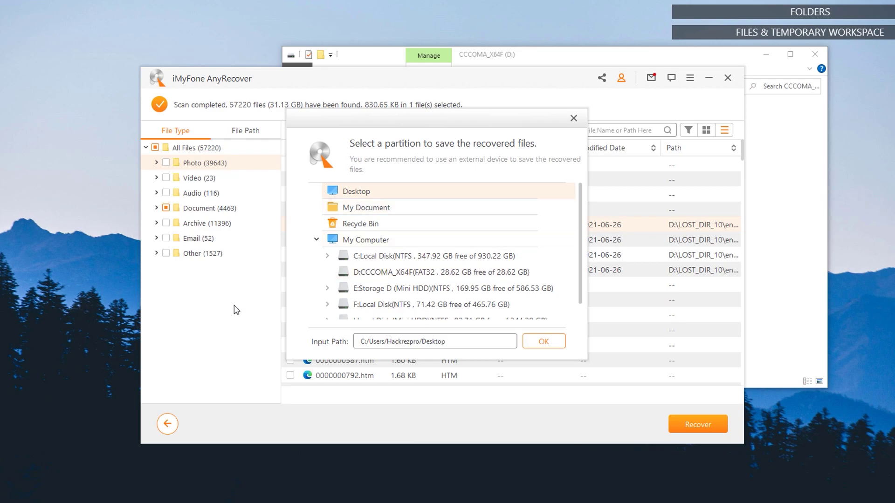
key("Return")
Open credits.rtf in Word from the recovery folder's All Files\Document\RTF subfolder.
left_click(391, 256)
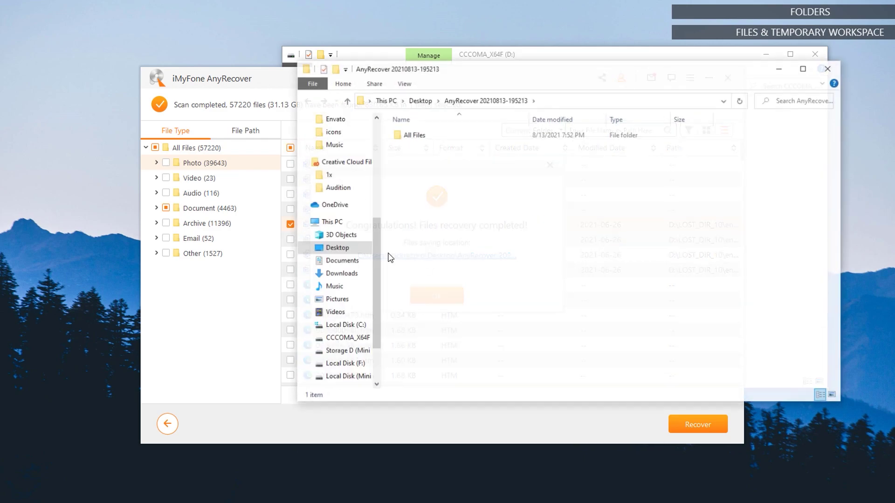
double_click(418, 139)
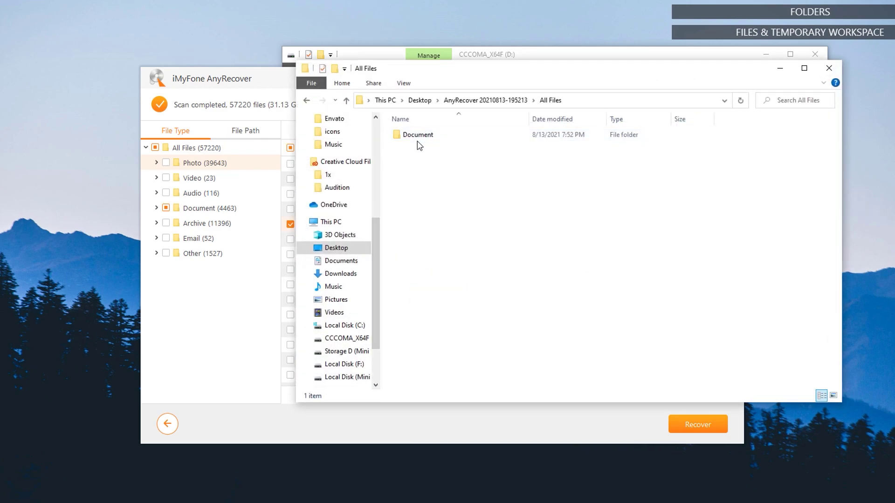
double_click(422, 139)
double_click(422, 141)
left_click(424, 140)
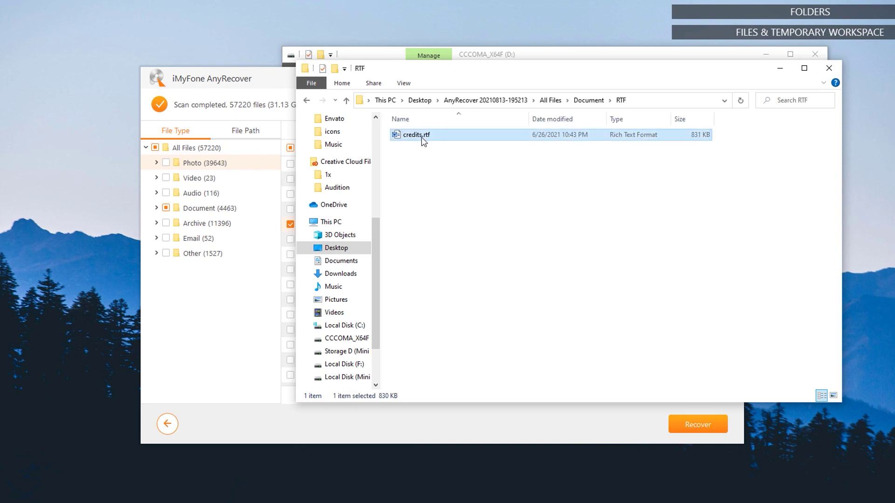
double_click(423, 141)
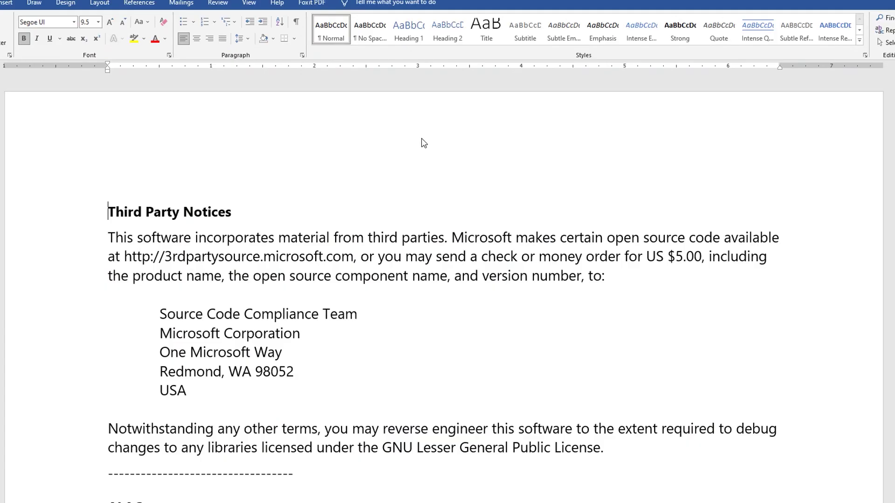
Scroll through the recovered credits.rtf licence text in Word.
scroll(400, 247, "down", 5)
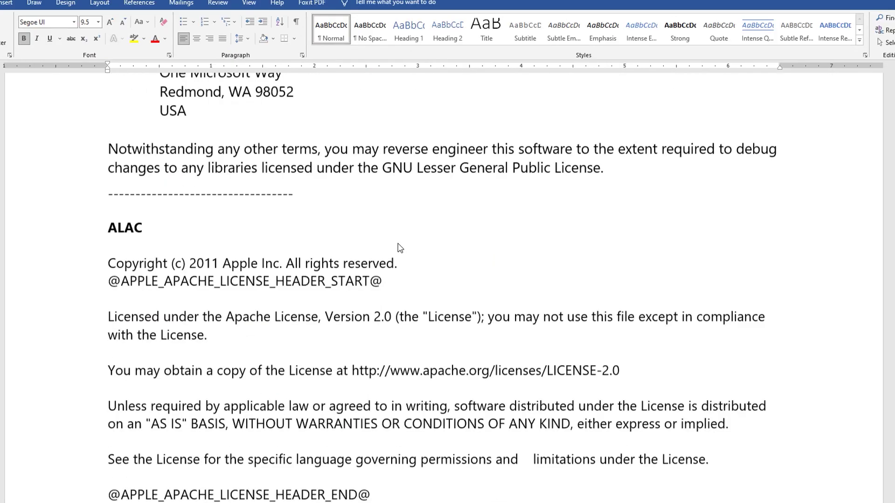
scroll(399, 247, "down", 10)
scroll(448, 252, "down", 5)
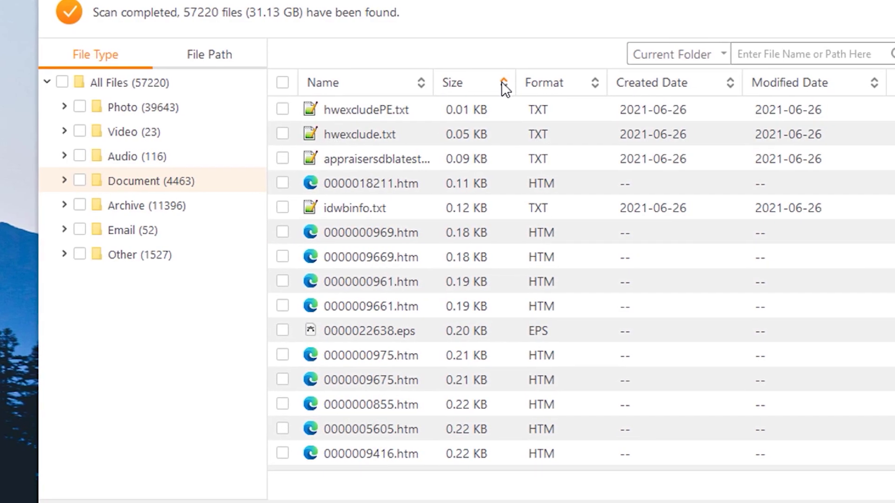
Re-sort the Document results largest first, topped by 0000001329.pdf at 148.25 MB.
left_click(507, 82)
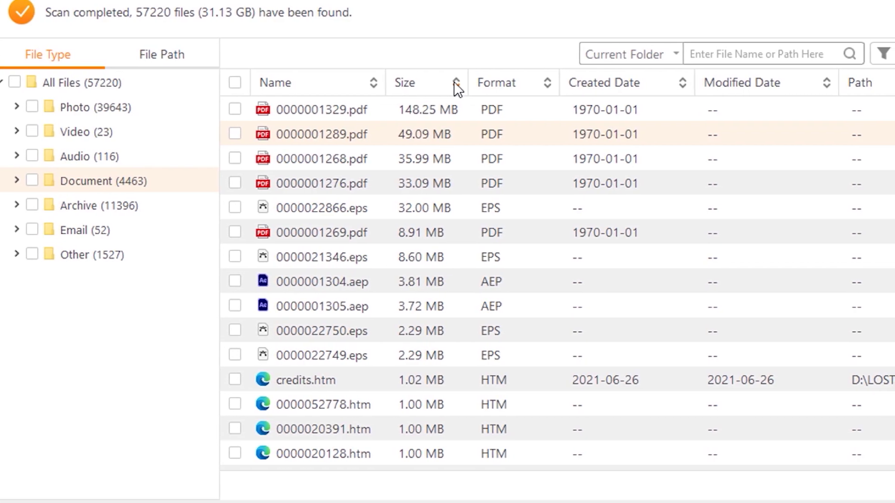
scroll(457, 81, "down", 10)
scroll(443, 82, "up", 10)
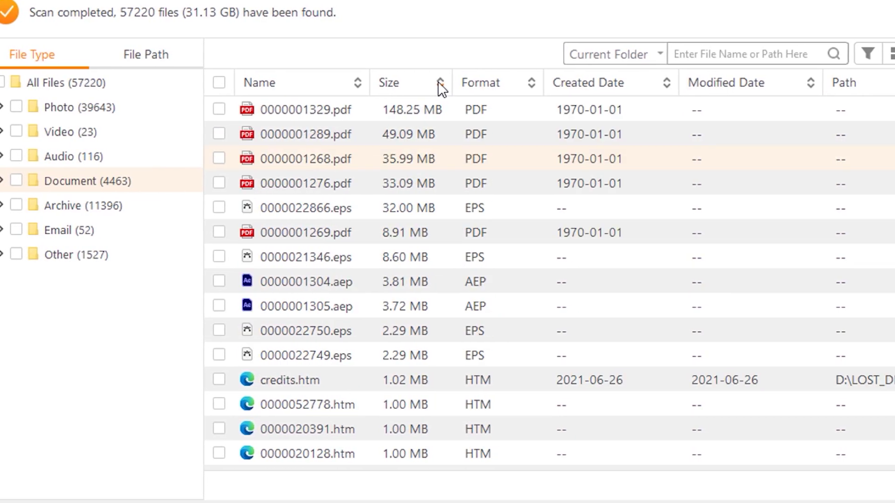